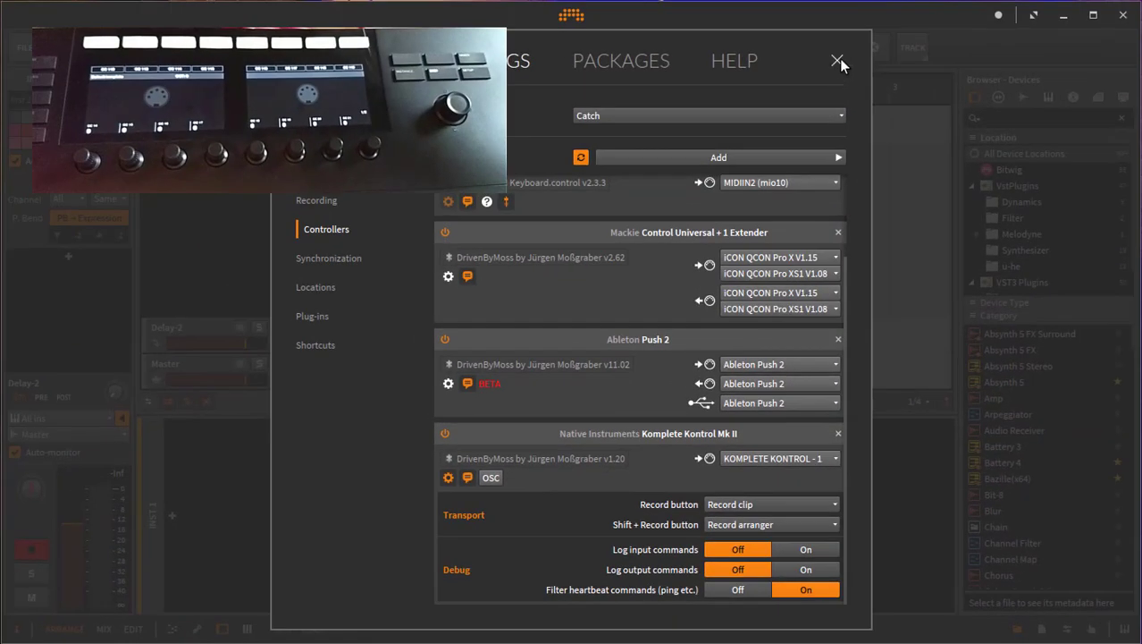
- Close Settings and insert the Komplete Kontrol plug-in on the instrument track by searching 'komp'
{"action": "left_click", "coordinate": [838, 60]}
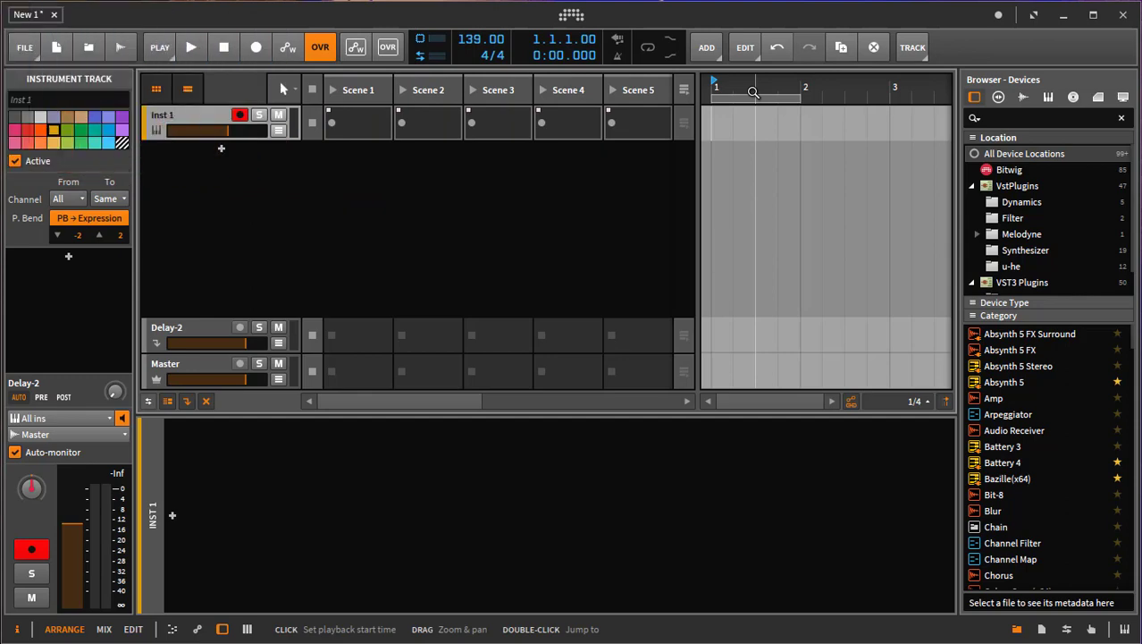
{"action": "left_click", "coordinate": [175, 515]}
{"action": "type", "text": "kom"}
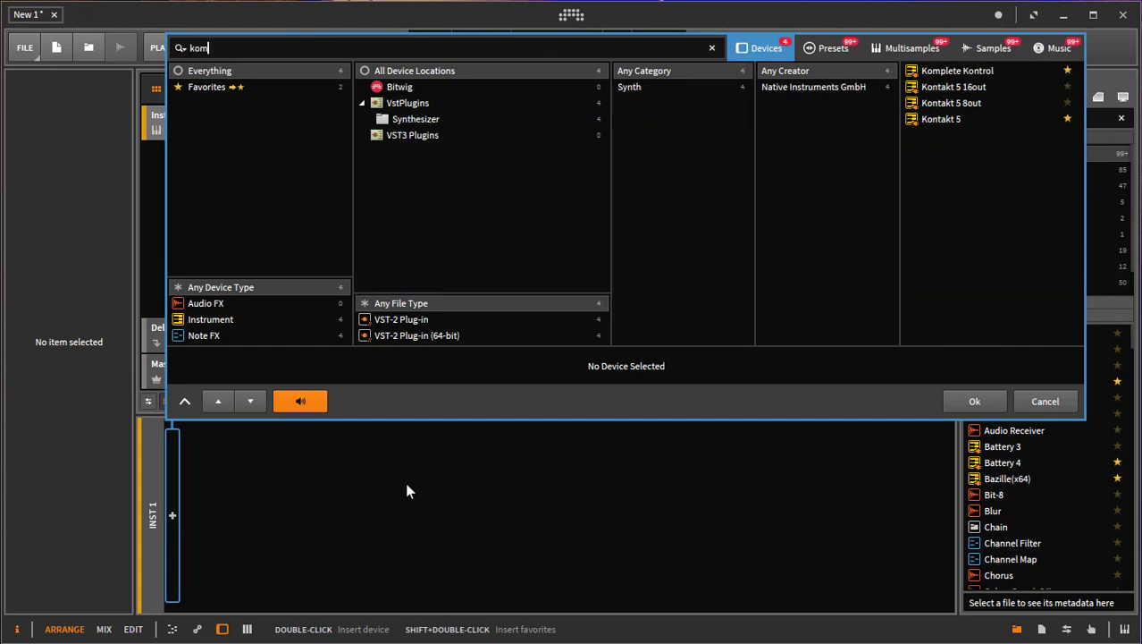
{"action": "type", "text": "pl"}
{"action": "key", "text": "Return"}
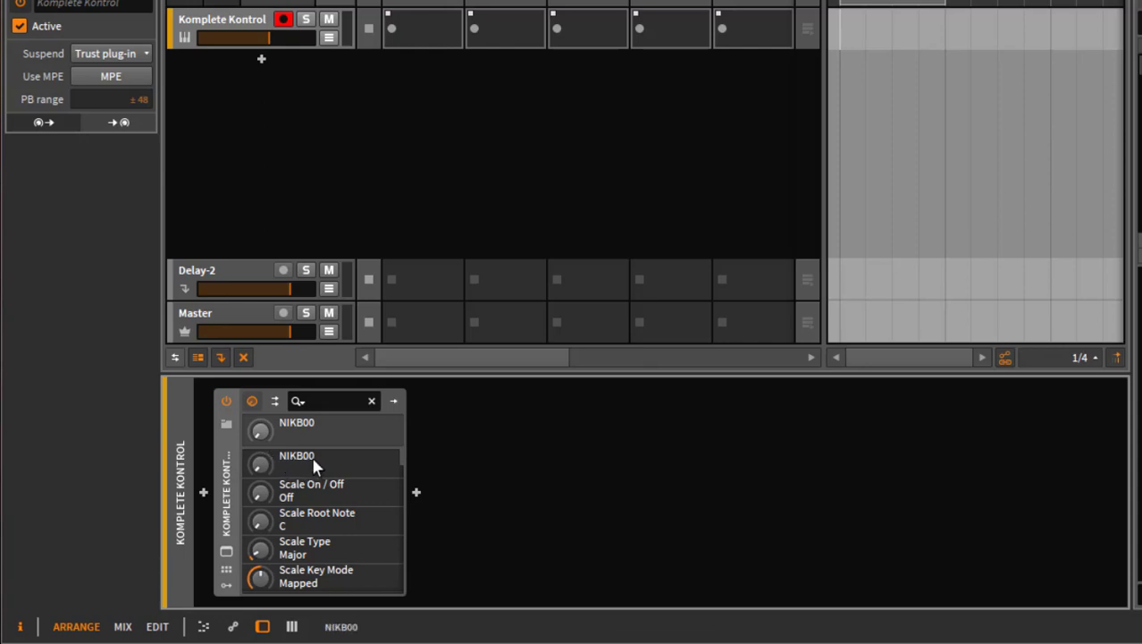
- Show Komplete Kontrol's Page 1 remote controls and open the Remote Controls Editor
{"action": "left_click", "coordinate": [226, 570]}
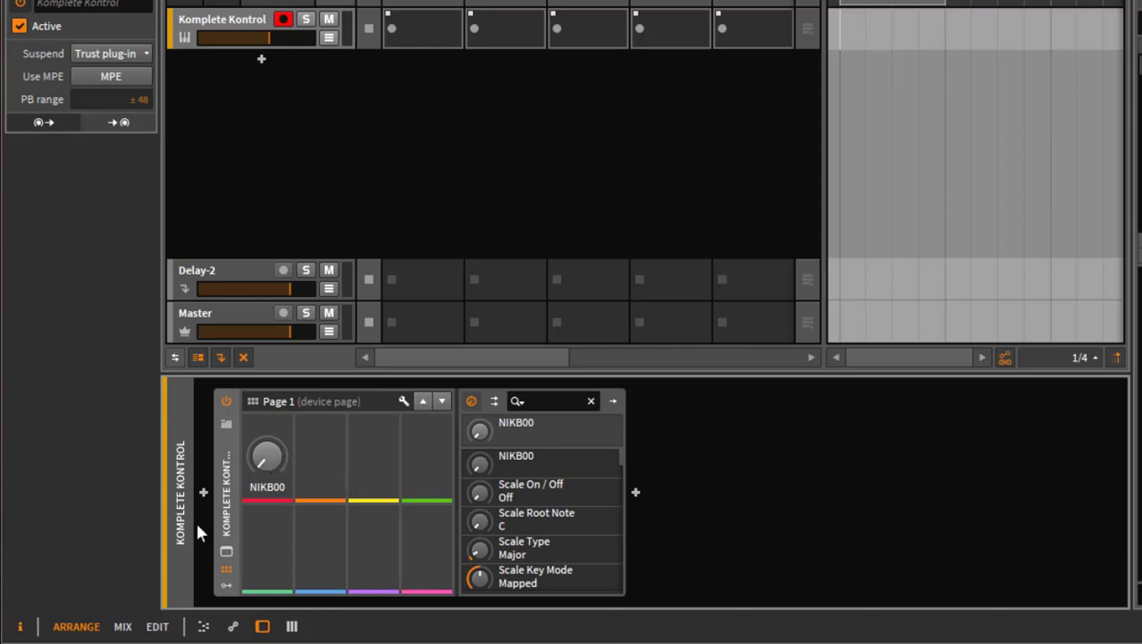
{"action": "left_click", "coordinate": [402, 403]}
{"action": "scroll", "coordinate": [556, 182], "scroll_direction": "down", "scroll_amount": 3}
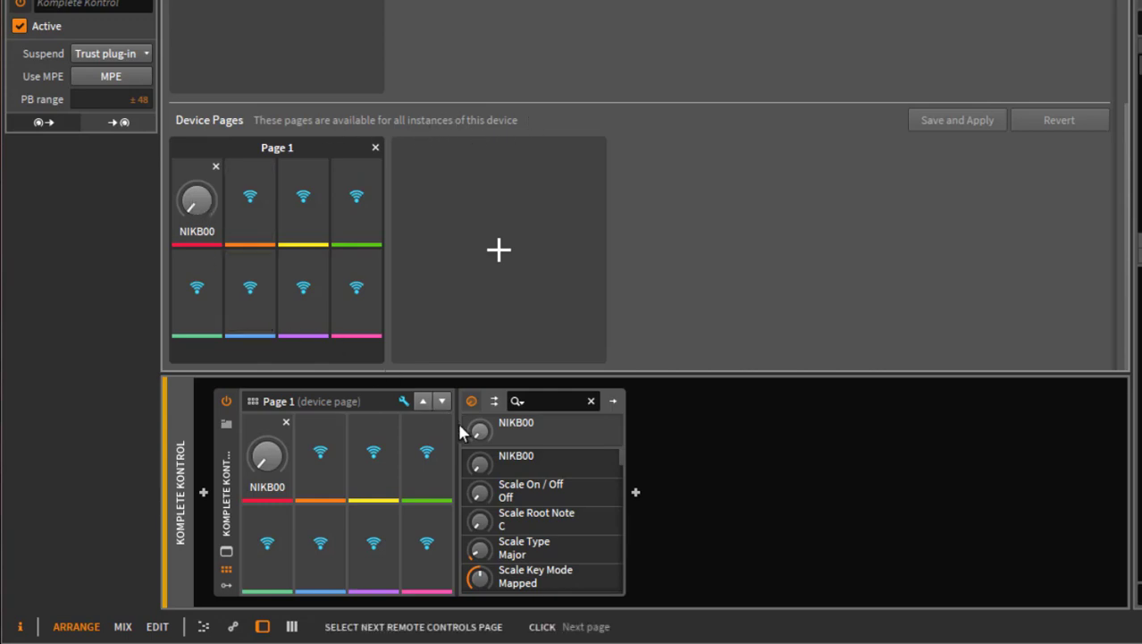
- Map NIKB00, Scale On / Off, Scale Root Note and Scale Type onto Page 1's first four controls
{"action": "left_click", "coordinate": [215, 167]}
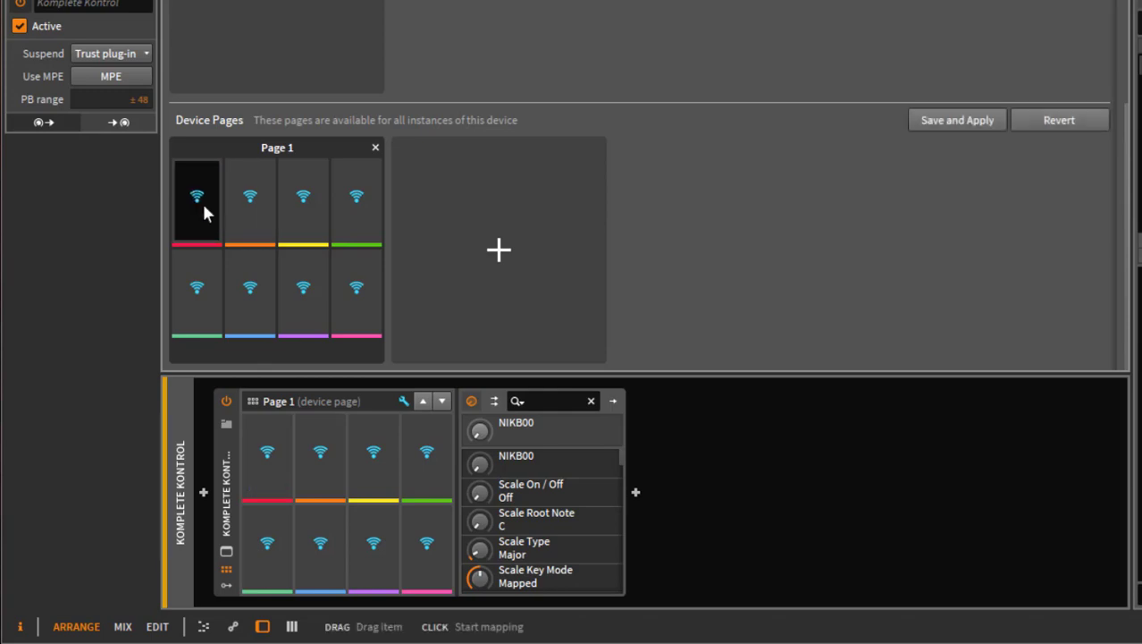
{"action": "left_click", "coordinate": [204, 209]}
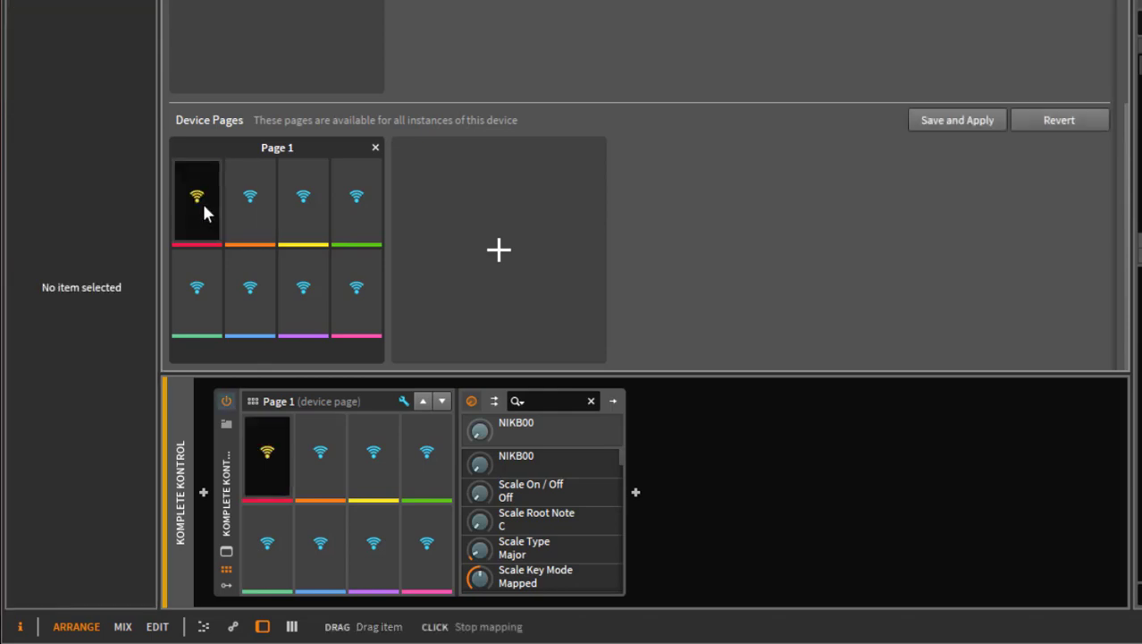
{"action": "left_click", "coordinate": [481, 463]}
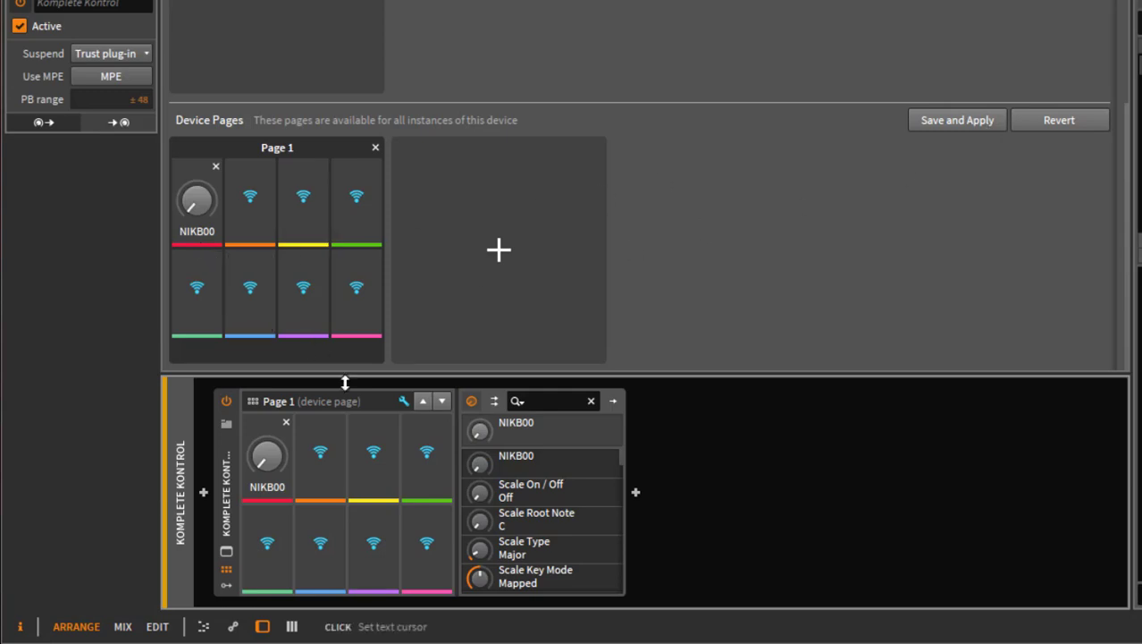
{"action": "left_click", "coordinate": [251, 204]}
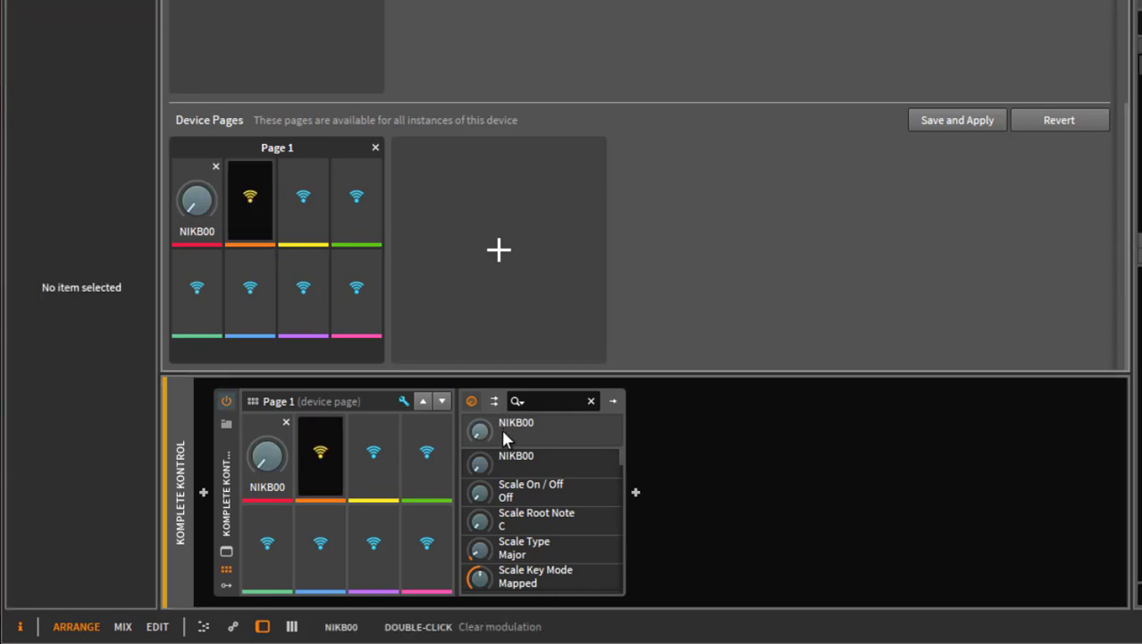
{"action": "left_click", "coordinate": [481, 494]}
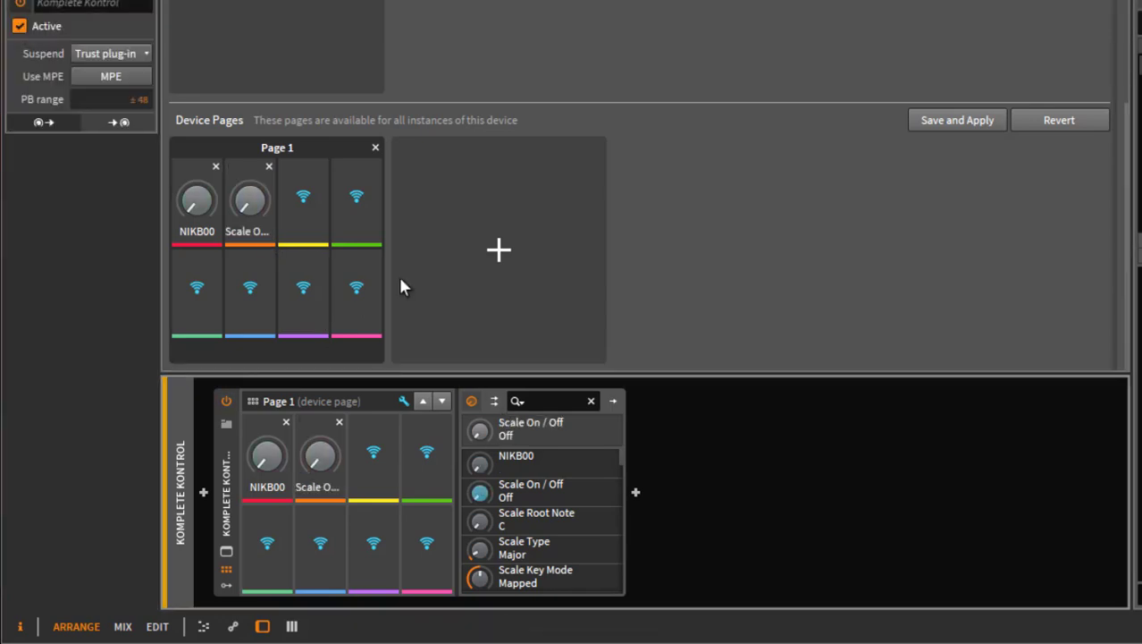
{"action": "left_click", "coordinate": [483, 519]}
{"action": "left_click", "coordinate": [356, 196]}
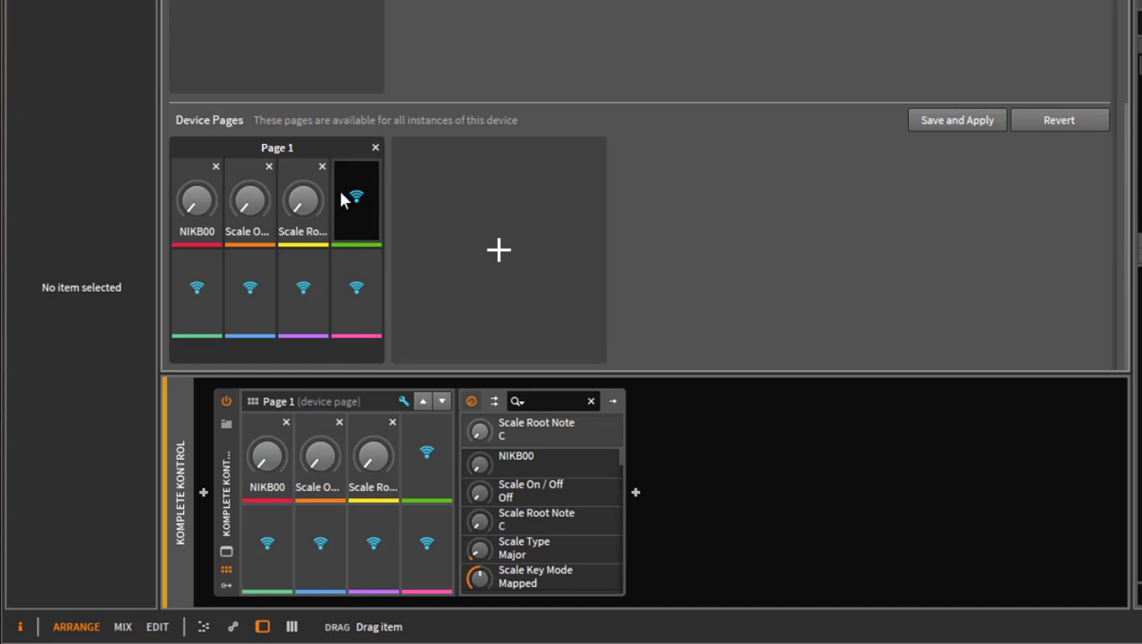
{"action": "left_click", "coordinate": [480, 548]}
- Map Scale Key Mode, Chord Type, Scale Bank and Chord Position onto controls five to eight, then save for all instances
{"action": "left_click", "coordinate": [206, 295]}
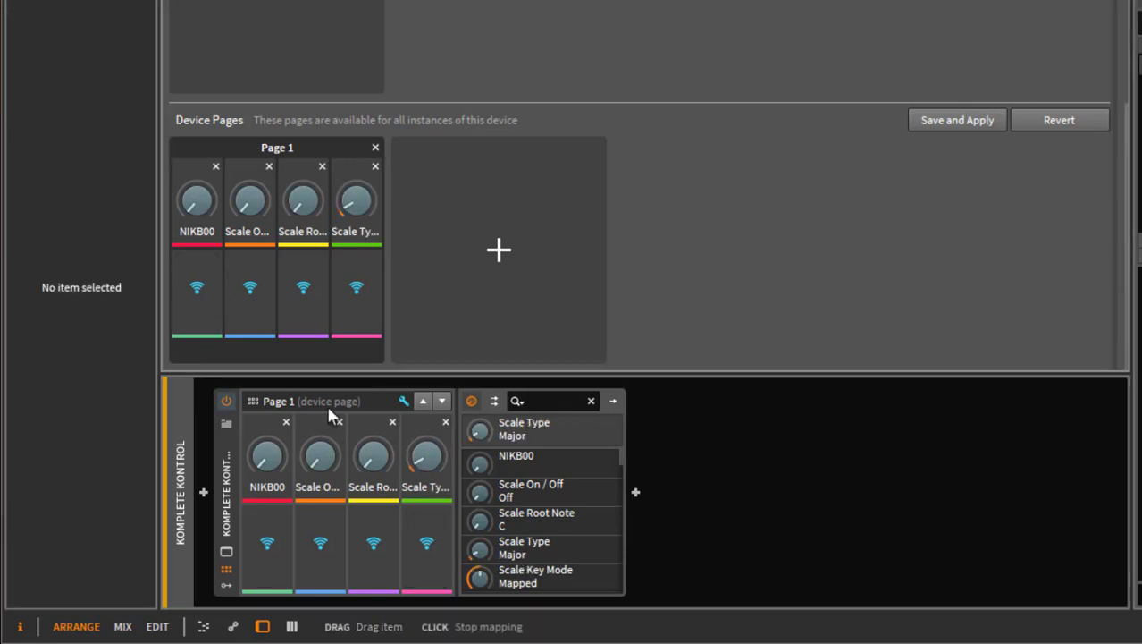
{"action": "left_click", "coordinate": [478, 576]}
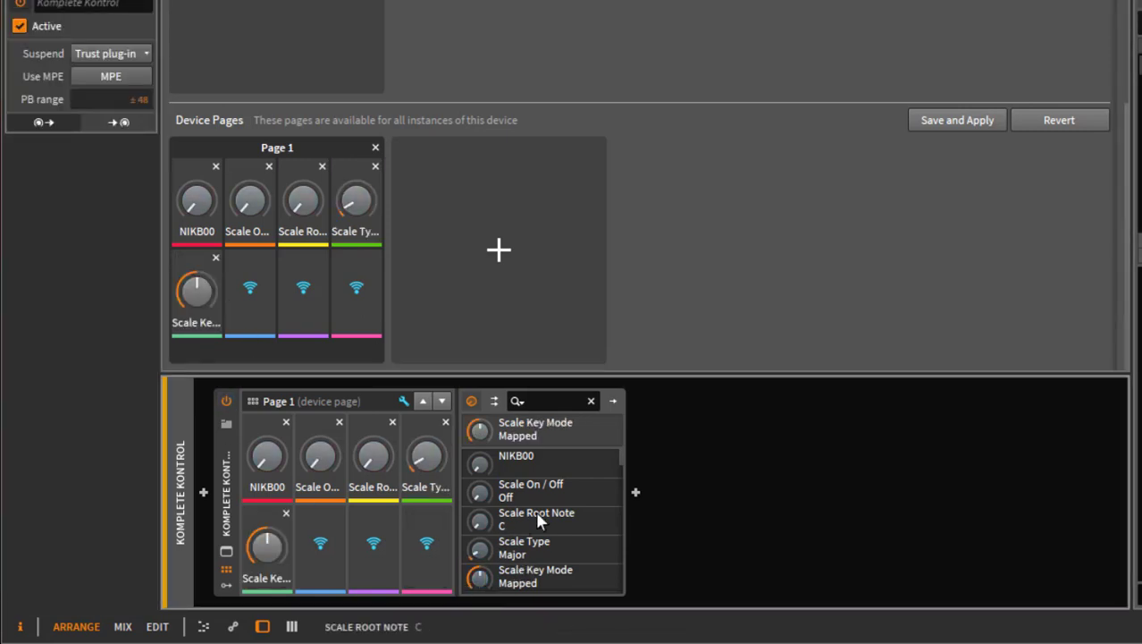
{"action": "scroll", "coordinate": [535, 507], "scroll_direction": "down", "scroll_amount": 3}
{"action": "left_click", "coordinate": [487, 461]}
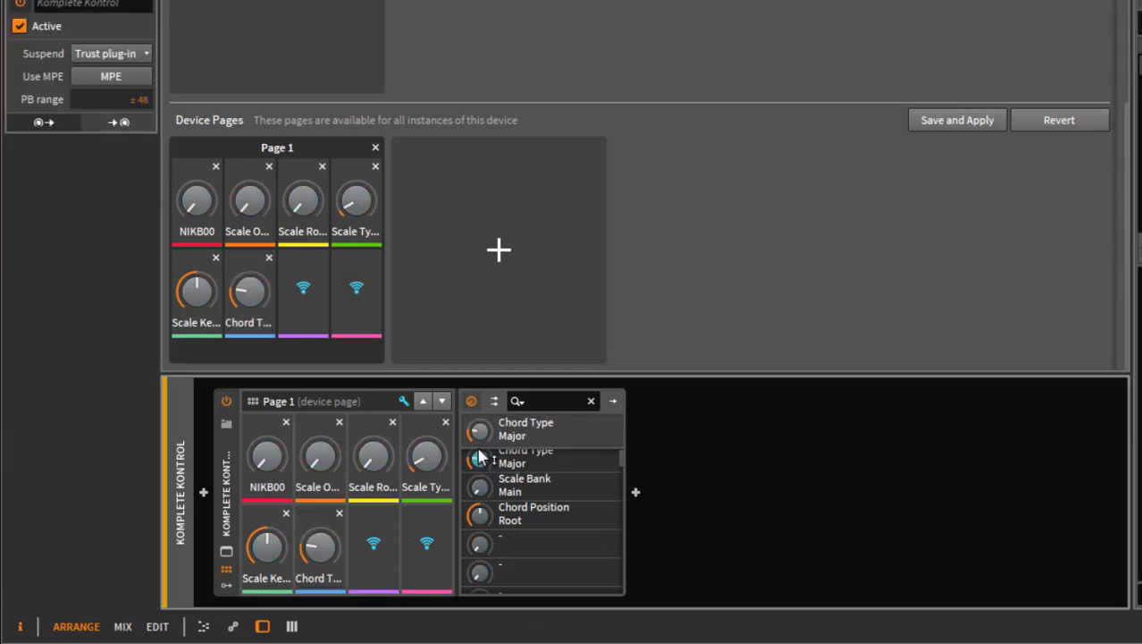
{"action": "left_click", "coordinate": [480, 487]}
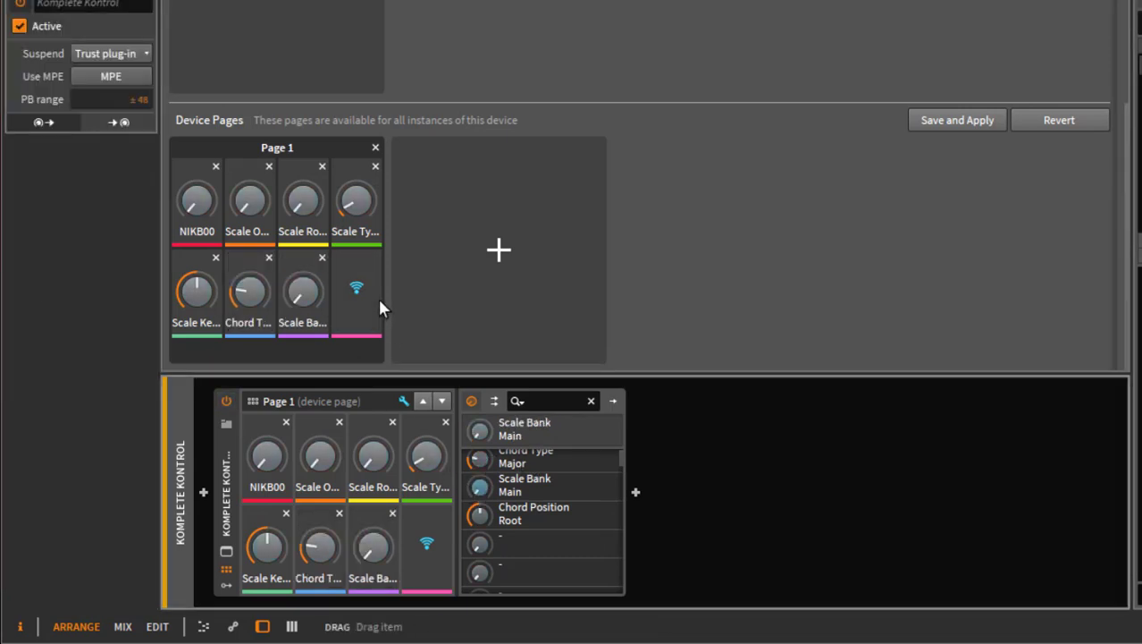
{"action": "left_click", "coordinate": [480, 524]}
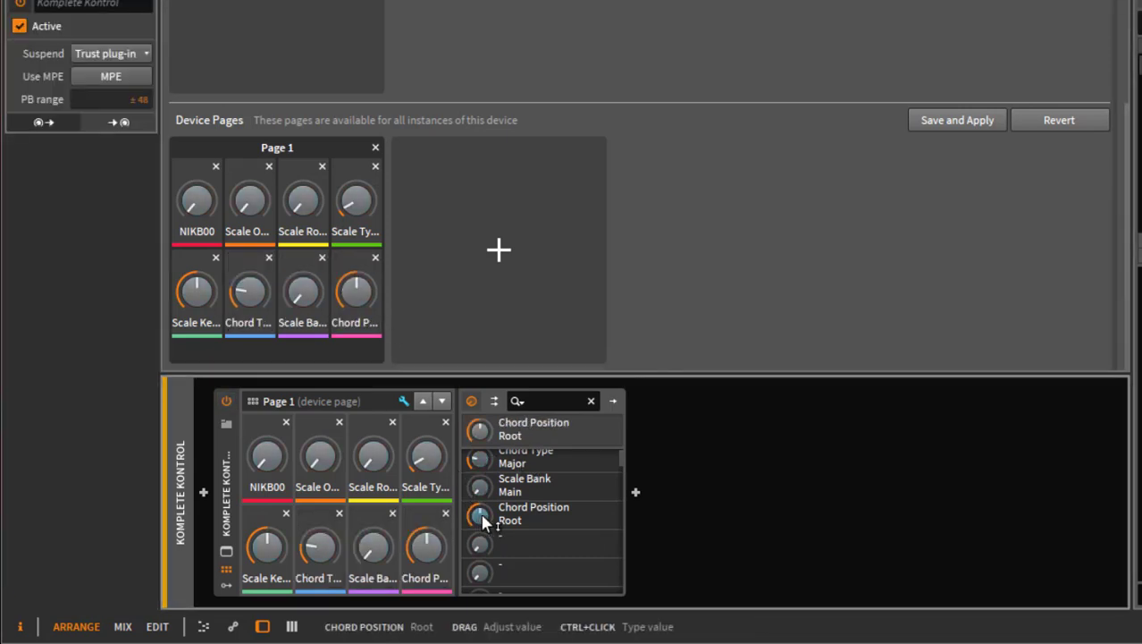
{"action": "left_click", "coordinate": [954, 119]}
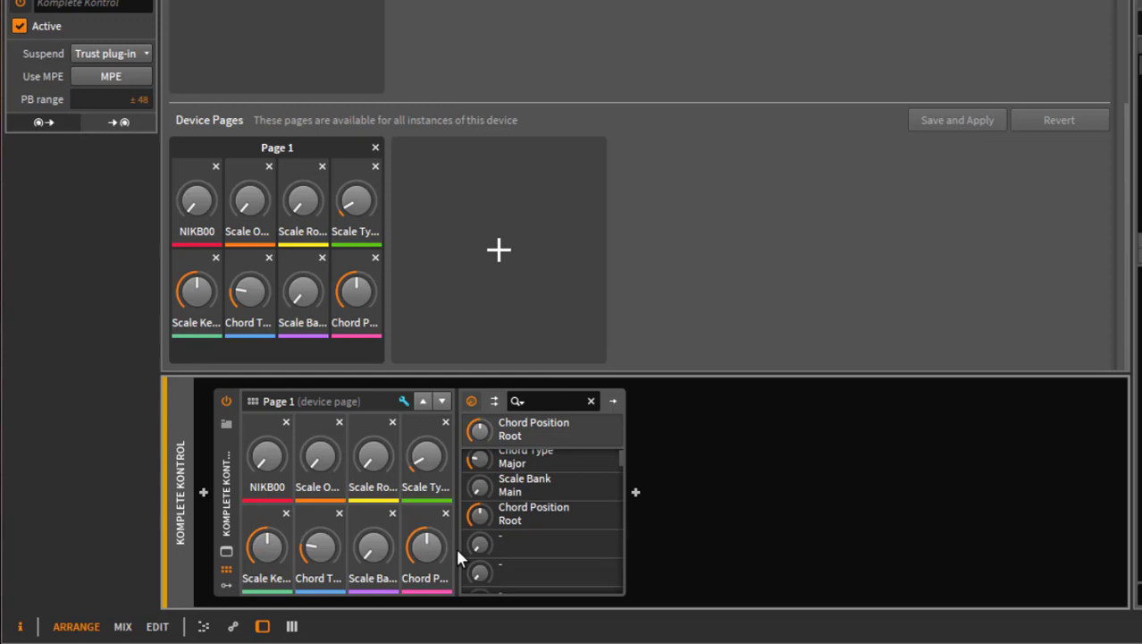
{"action": "key", "text": "Escape"}
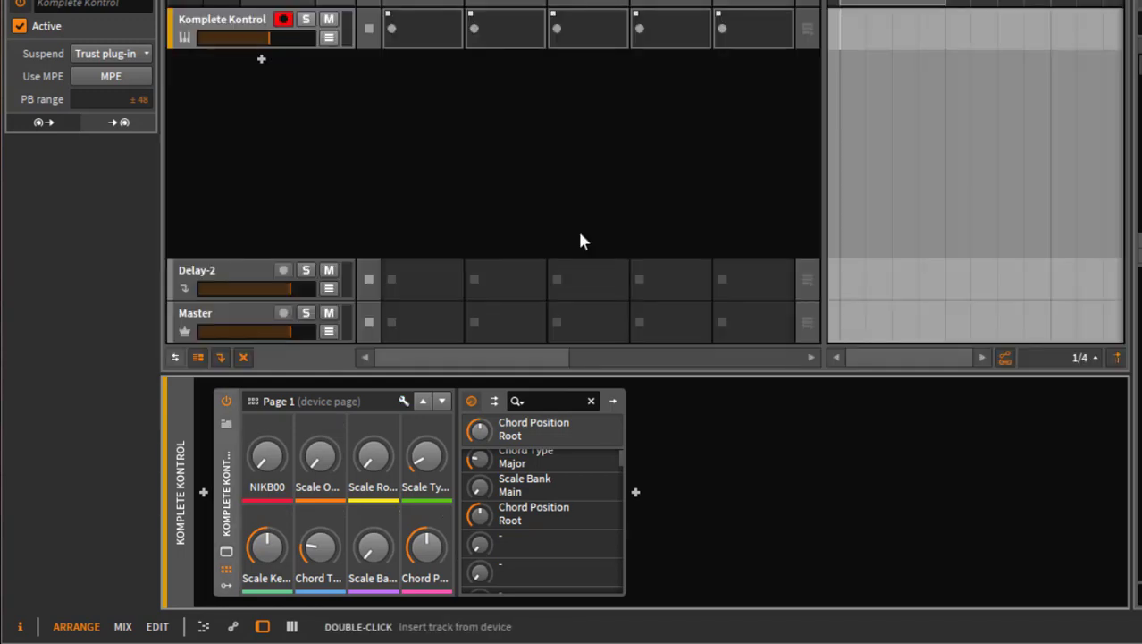
{"action": "left_click", "coordinate": [250, 24]}
{"action": "key", "text": "ctrl+d"}
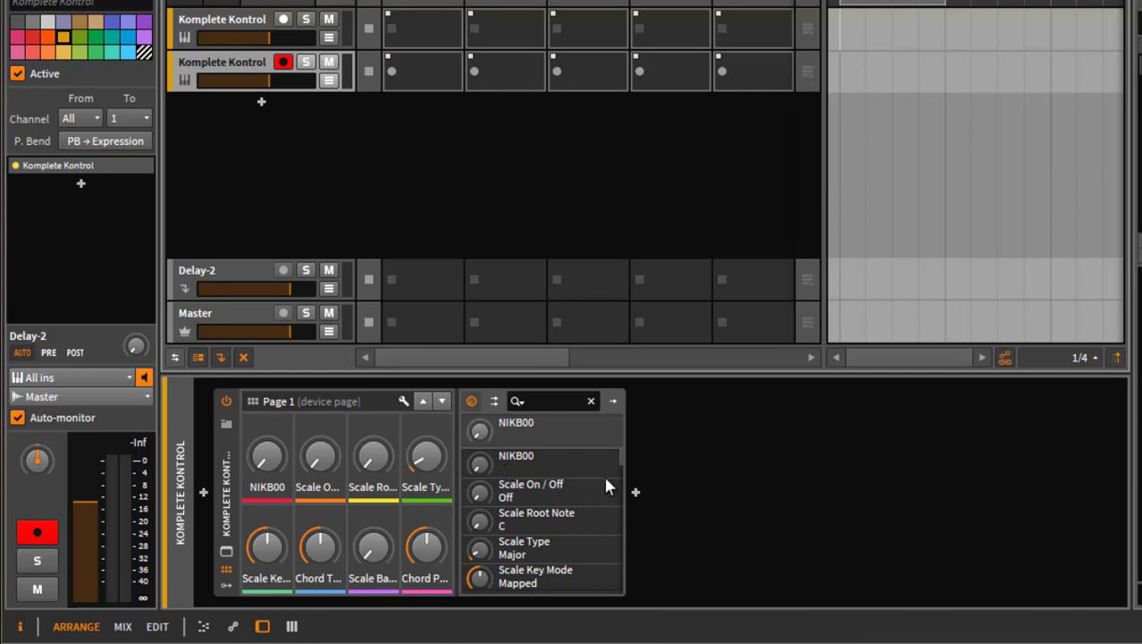
{"action": "left_click", "coordinate": [230, 27]}
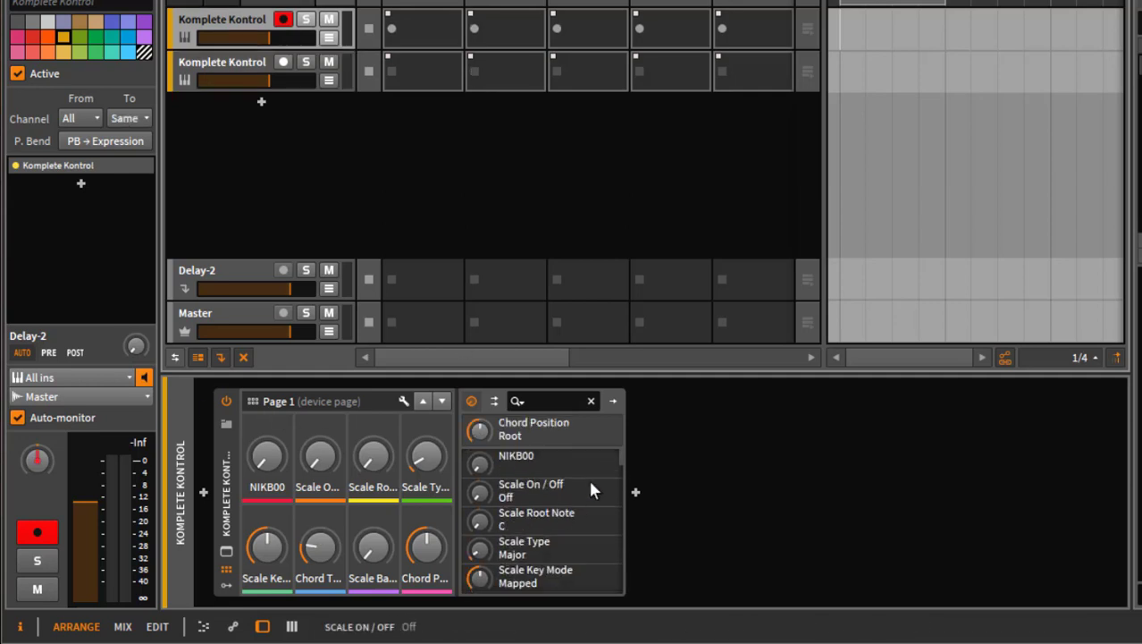
{"action": "left_click", "coordinate": [232, 57]}
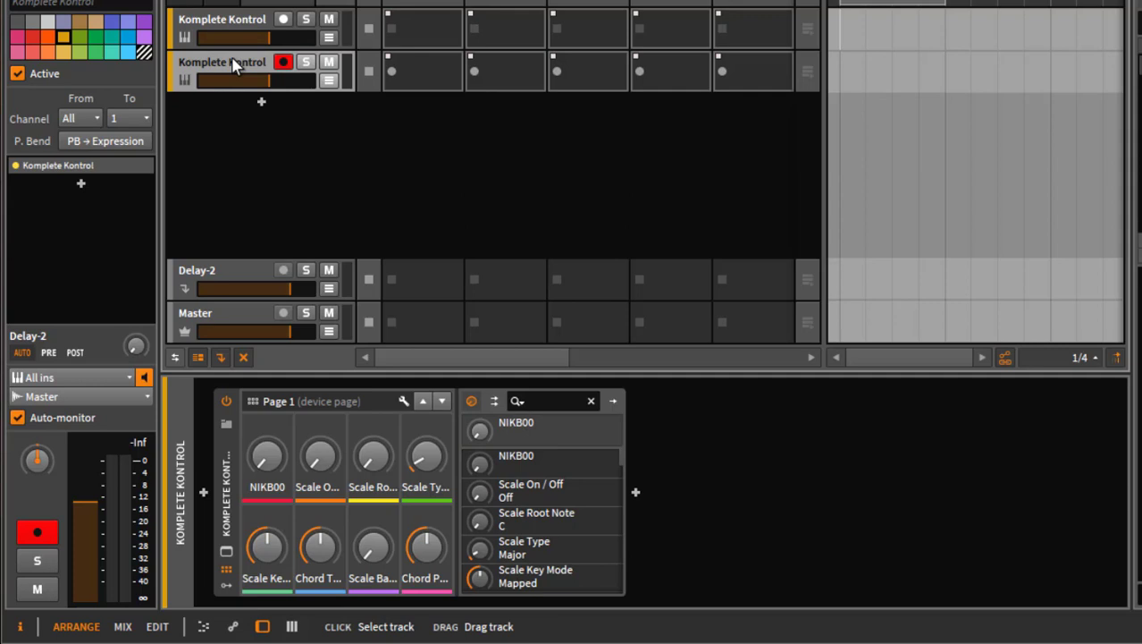
{"action": "left_click", "coordinate": [231, 33]}
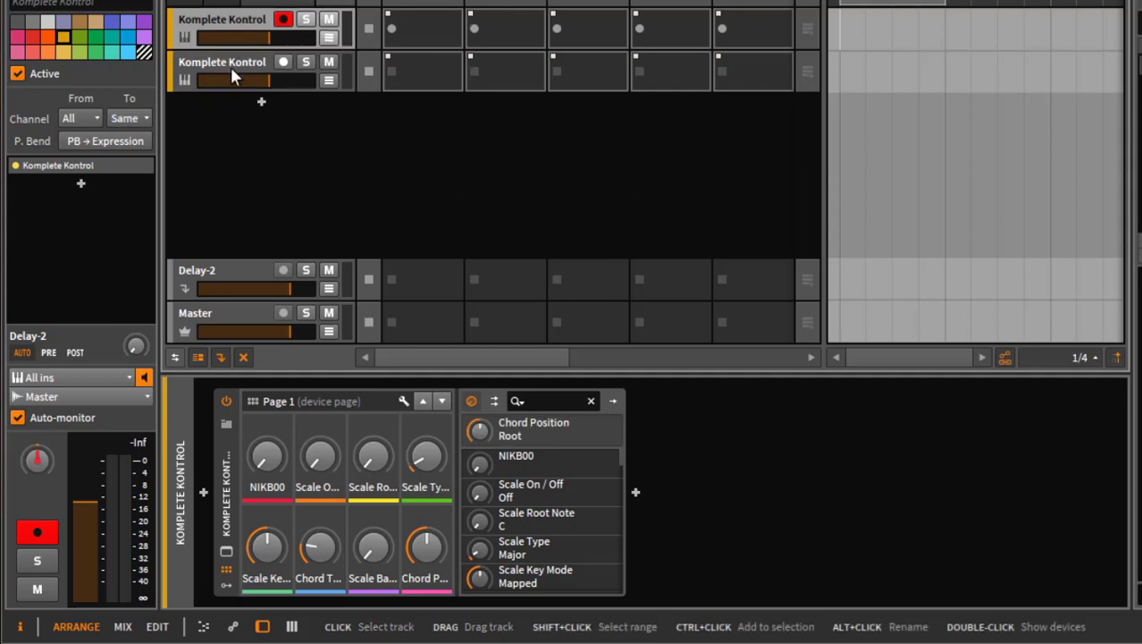
{"action": "left_click", "coordinate": [230, 66]}
{"action": "left_click", "coordinate": [234, 26]}
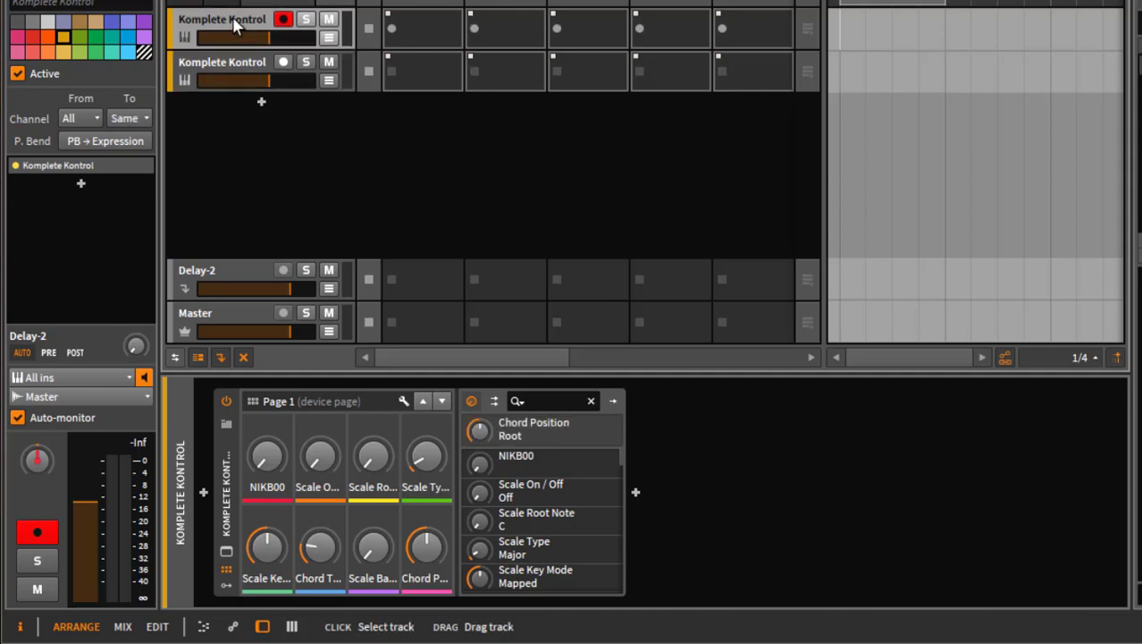
{"action": "left_click", "coordinate": [259, 63]}
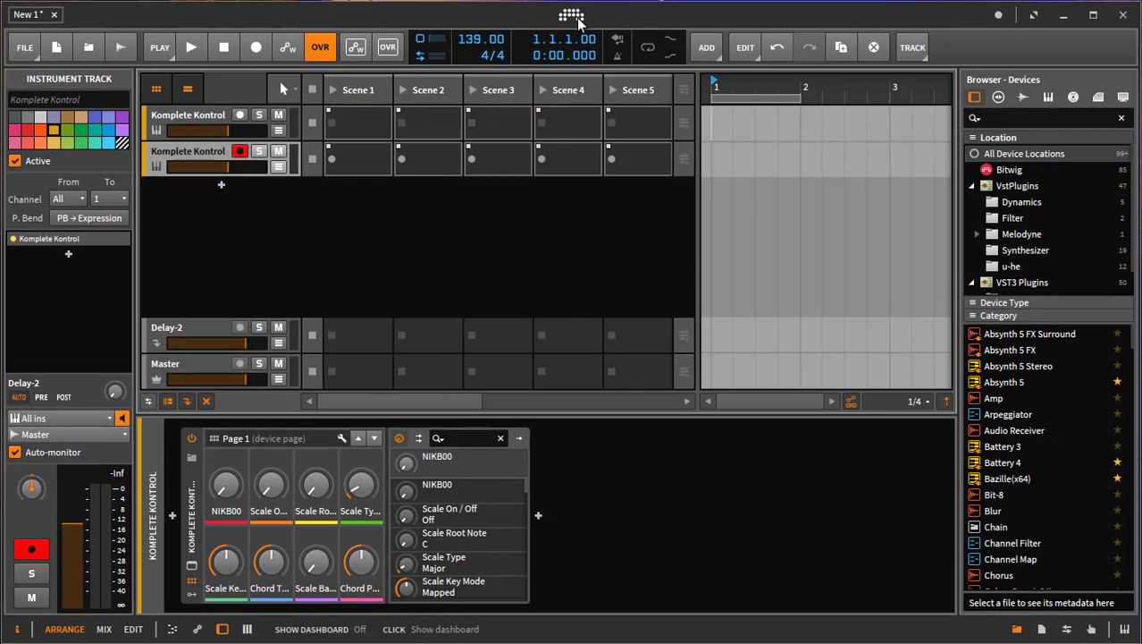
- In Settings > Plug-ins, host plug-ins in one process per 32-/64-bit, then close the dashboard
{"action": "left_click", "coordinate": [579, 11]}
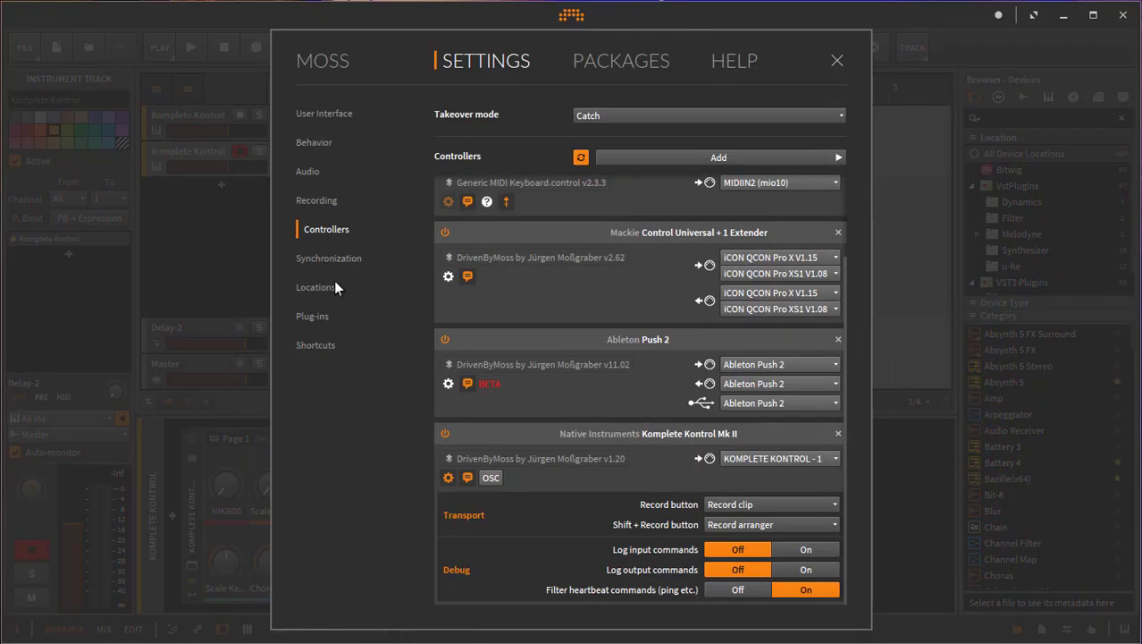
{"action": "left_click", "coordinate": [315, 317]}
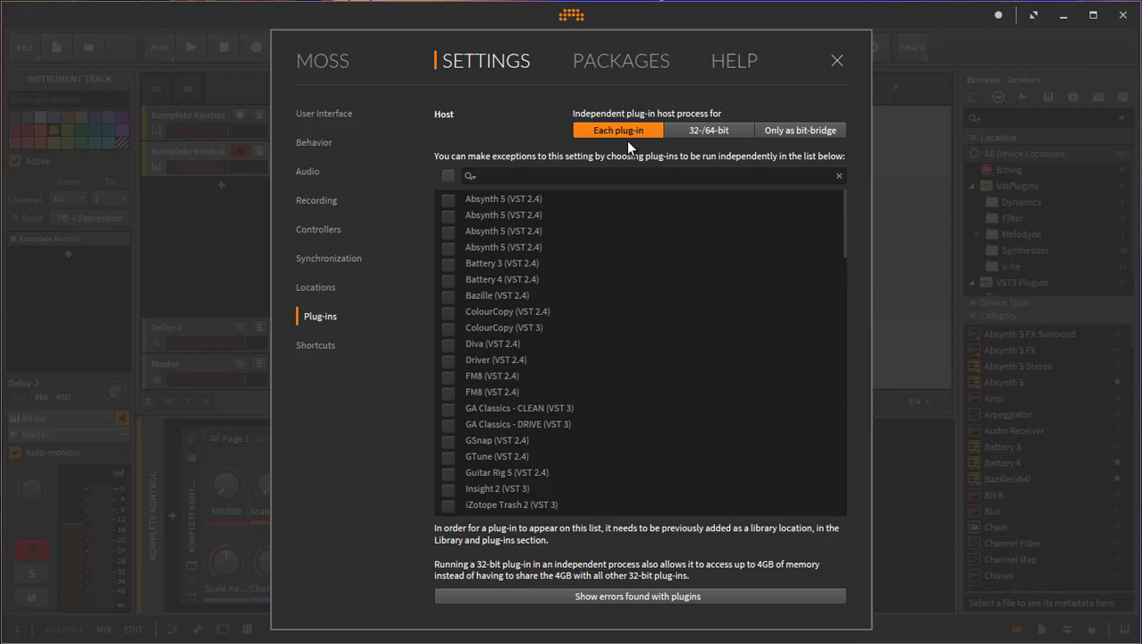
{"action": "left_click", "coordinate": [728, 129]}
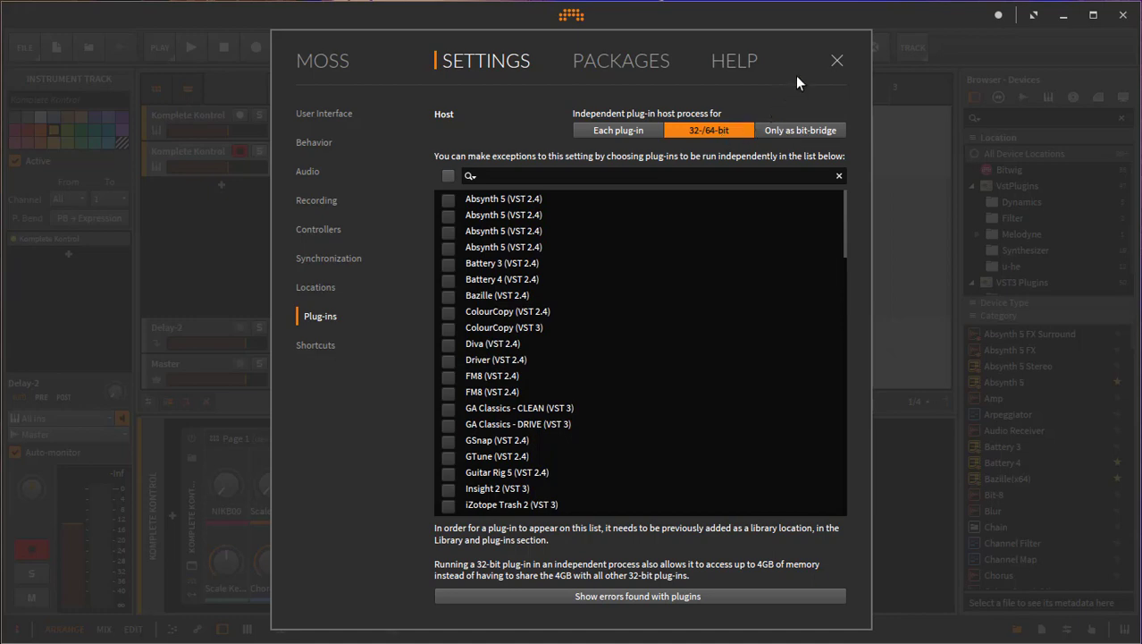
{"action": "left_click", "coordinate": [839, 61]}
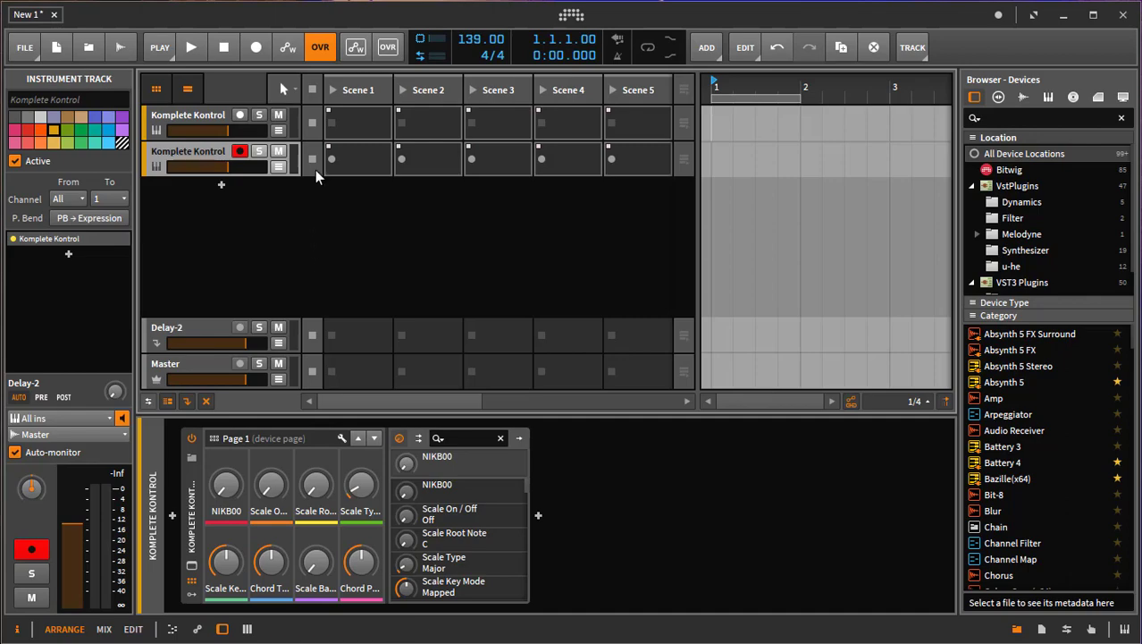
- Start a new empty project from the dashboard
{"action": "left_click", "coordinate": [573, 14]}
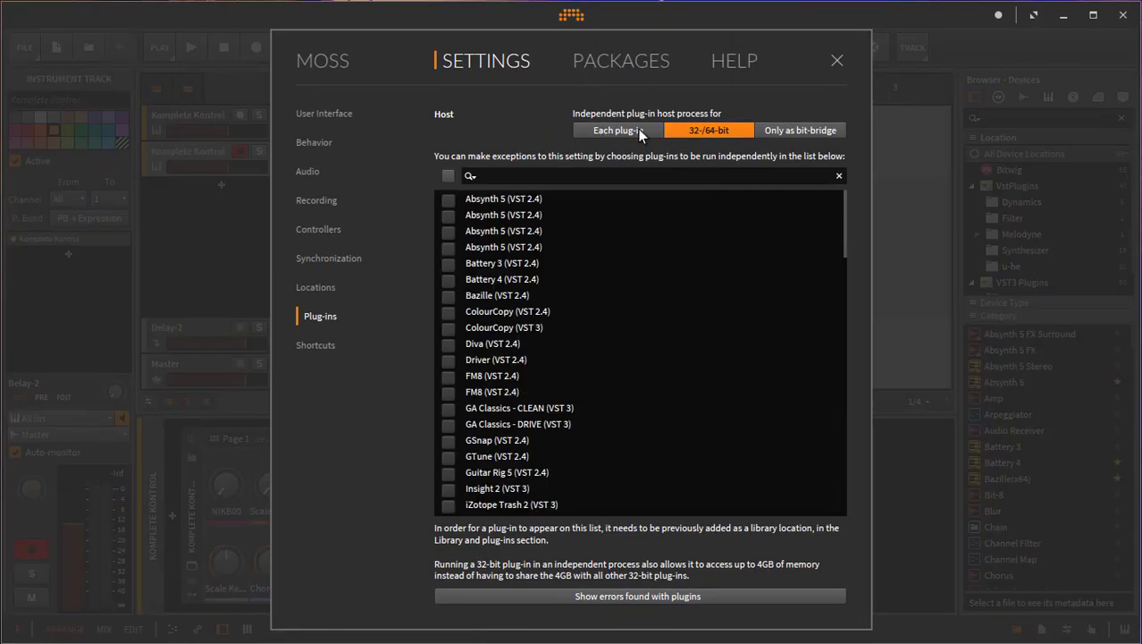
{"action": "left_click", "coordinate": [323, 114]}
{"action": "left_click", "coordinate": [318, 60]}
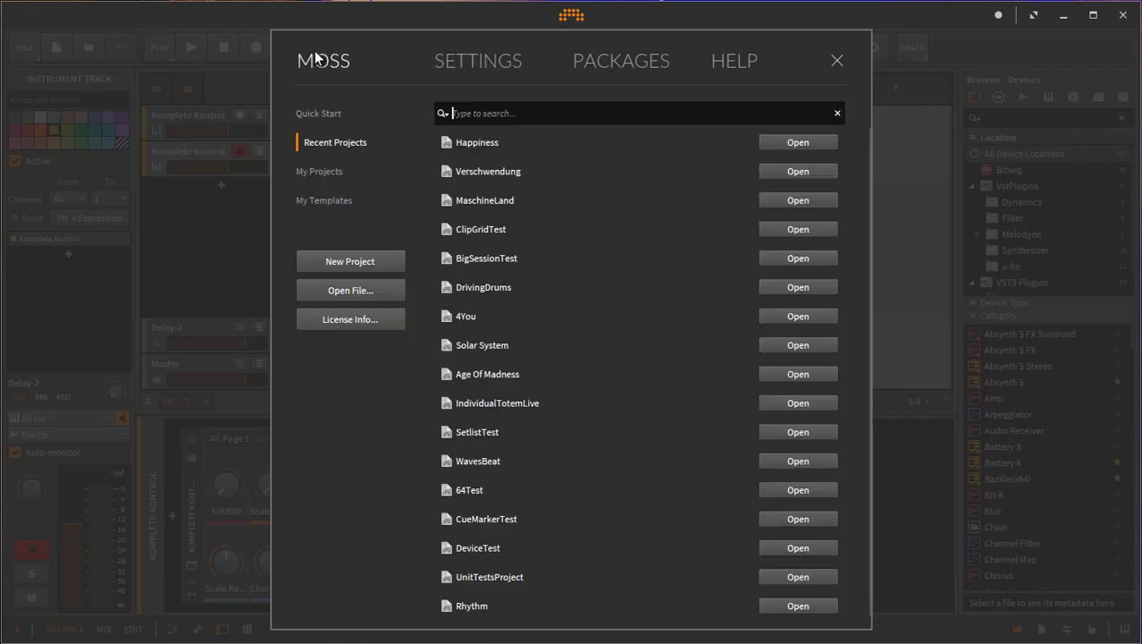
{"action": "left_click", "coordinate": [336, 261]}
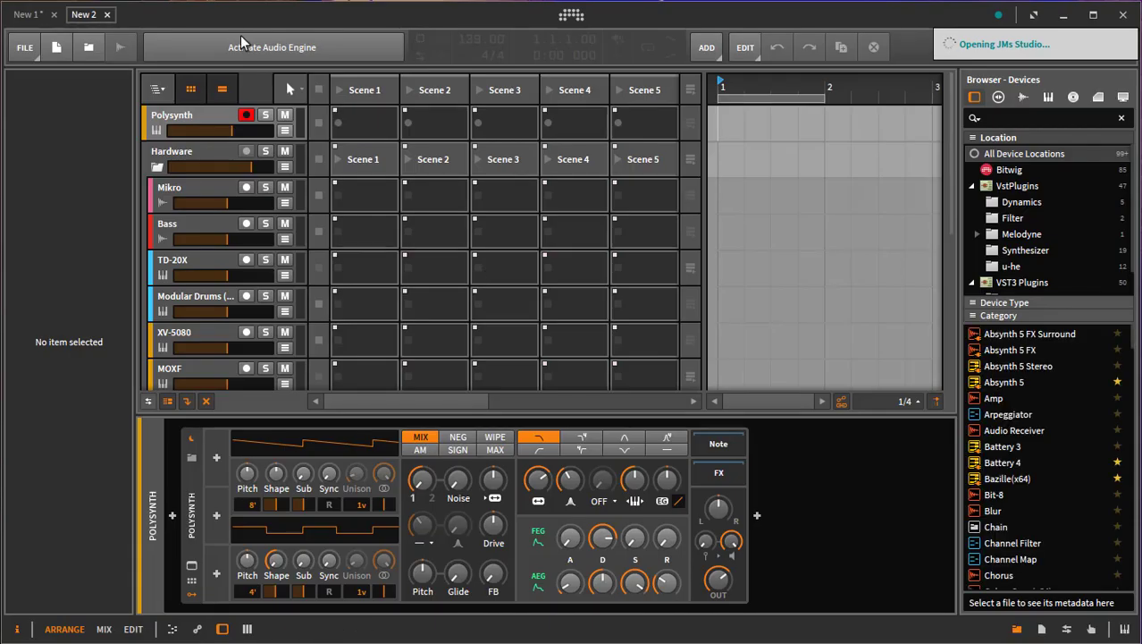
- Delete the Hardware group and insert Komplete Kontrol on the remaining track
{"action": "right_click", "coordinate": [234, 152]}
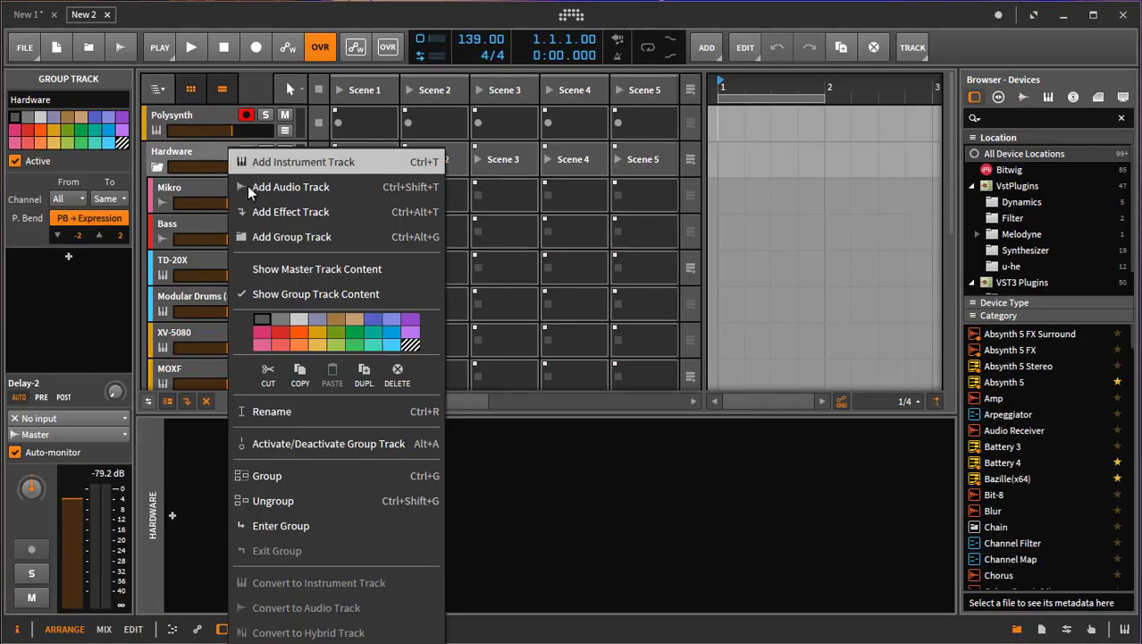
{"action": "left_click", "coordinate": [398, 379]}
{"action": "left_click", "coordinate": [195, 516]}
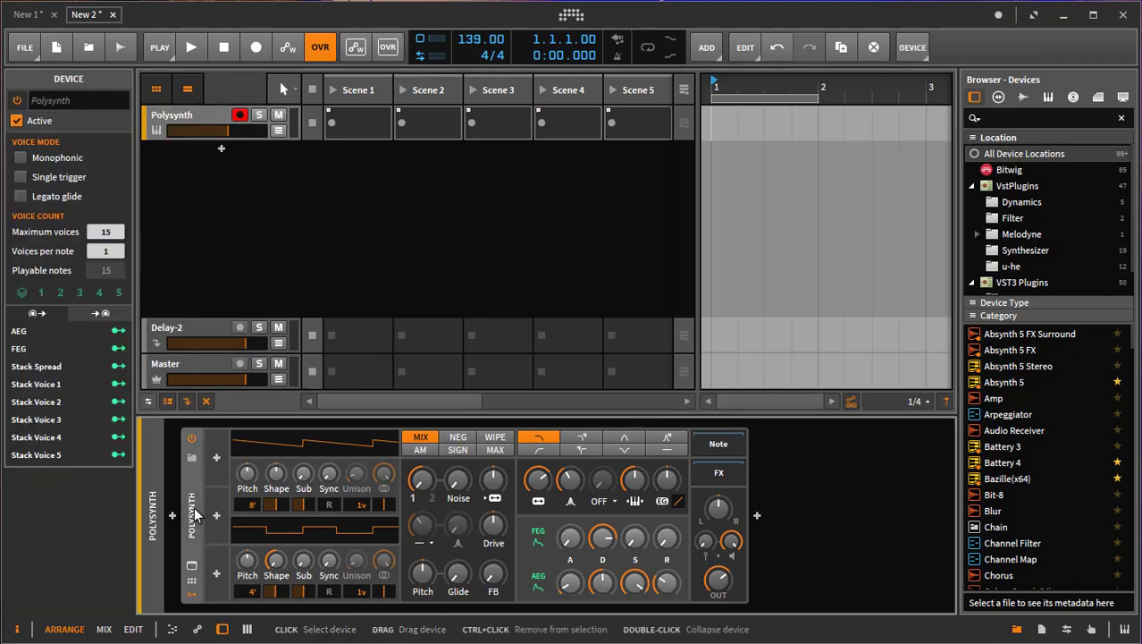
{"action": "type", "text": "komplete"}
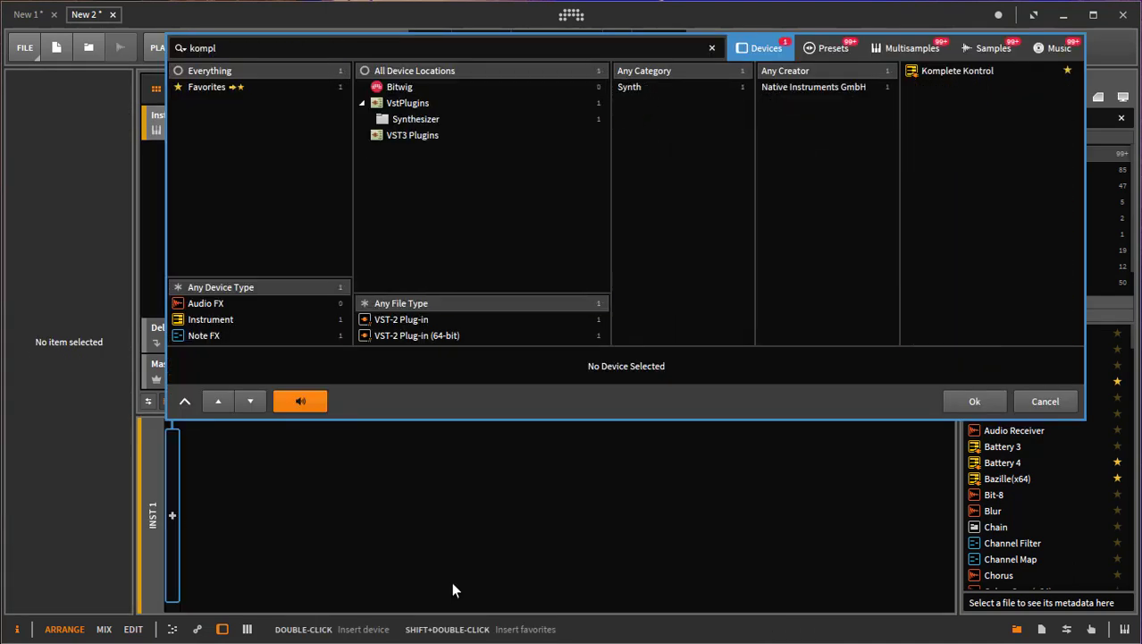
{"action": "key", "text": "Return"}
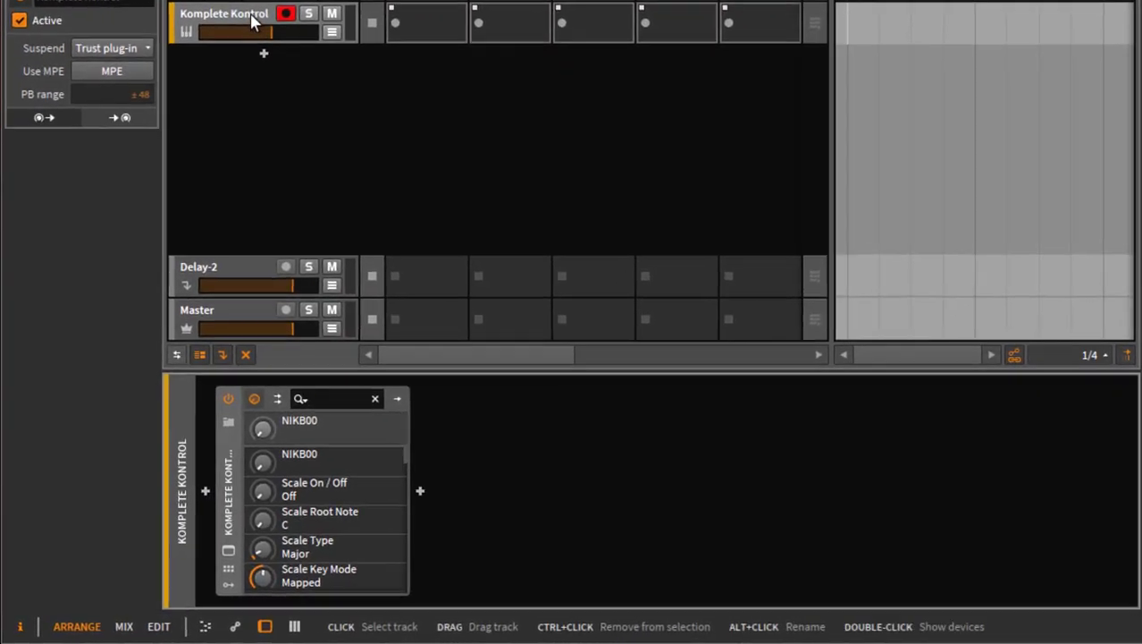
- Duplicate the Komplete Kontrol track so the copy reports ID NIKB01
{"action": "left_click", "coordinate": [213, 116]}
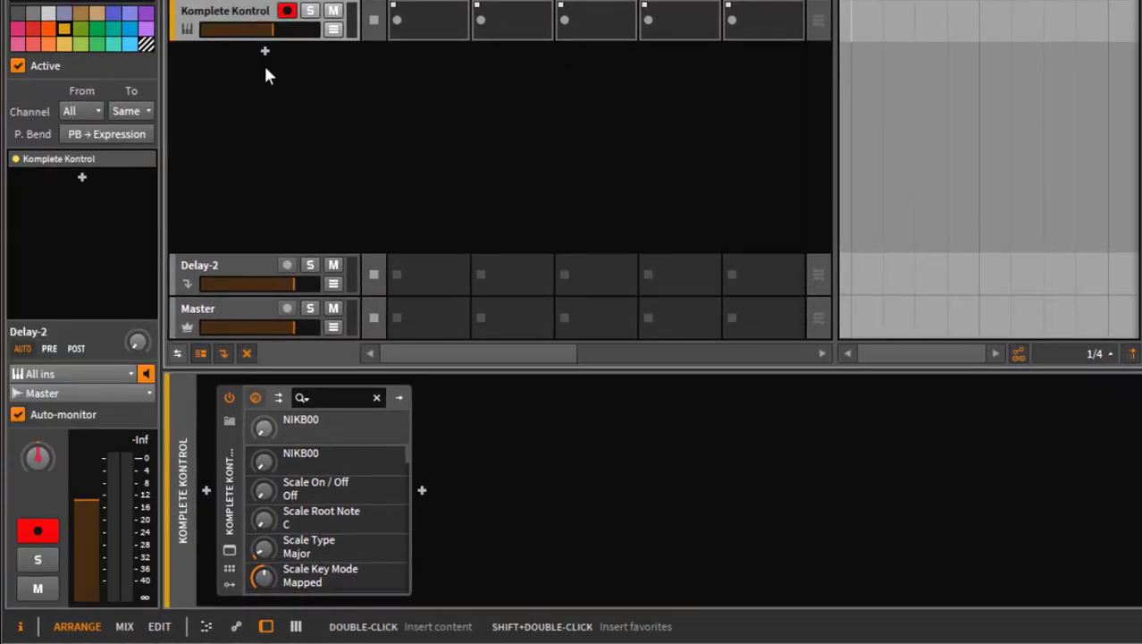
{"action": "key", "text": "ctrl+d"}
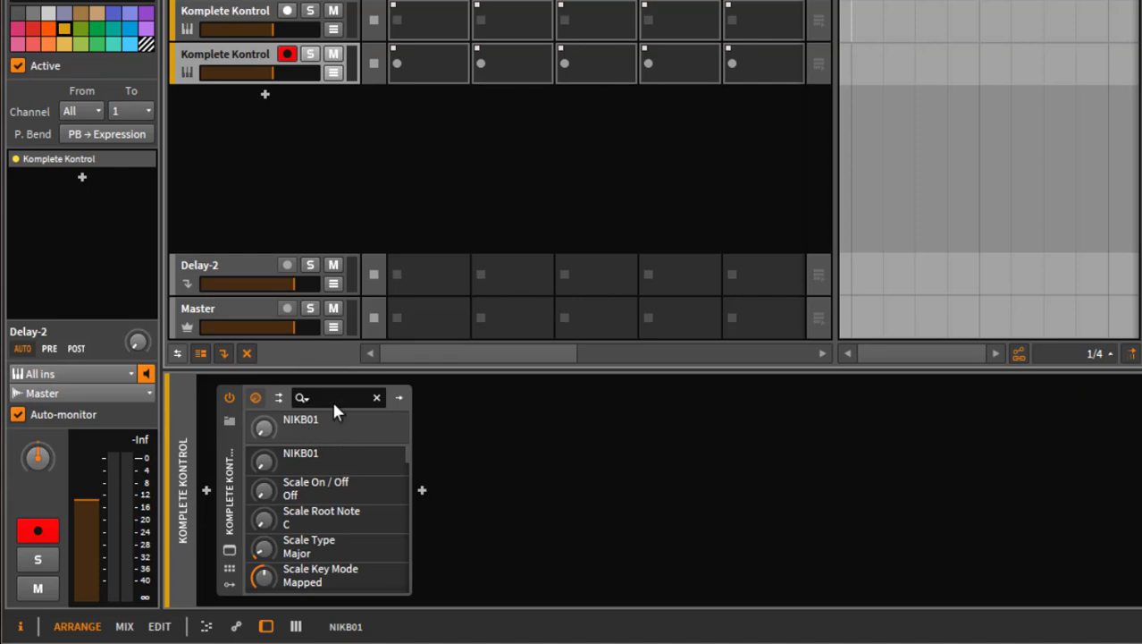
{"action": "left_click", "coordinate": [237, 11]}
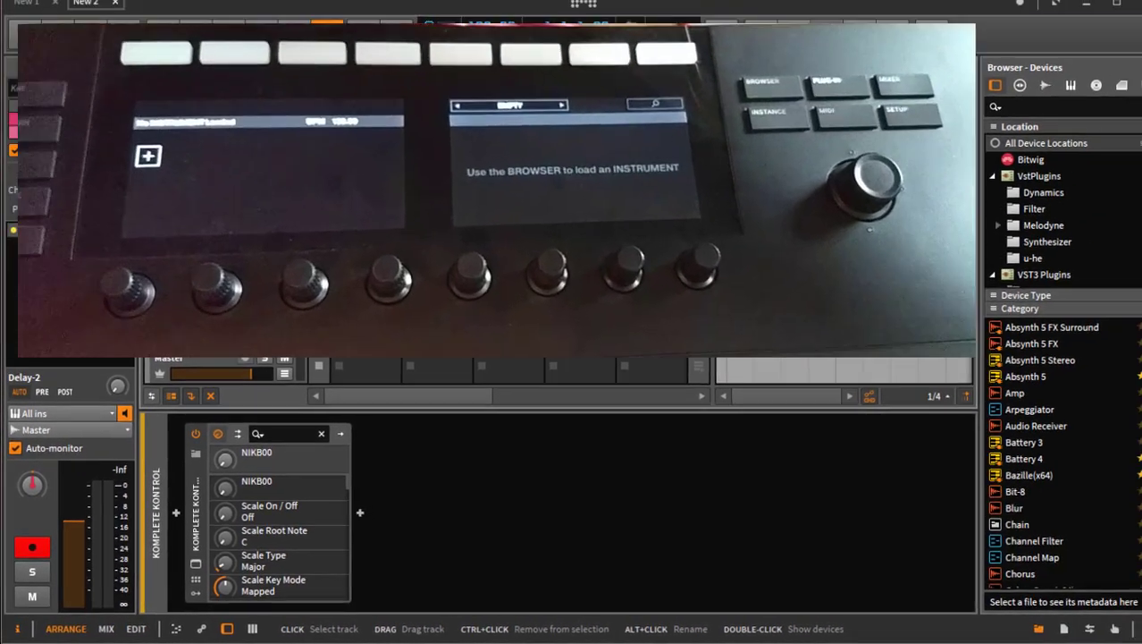